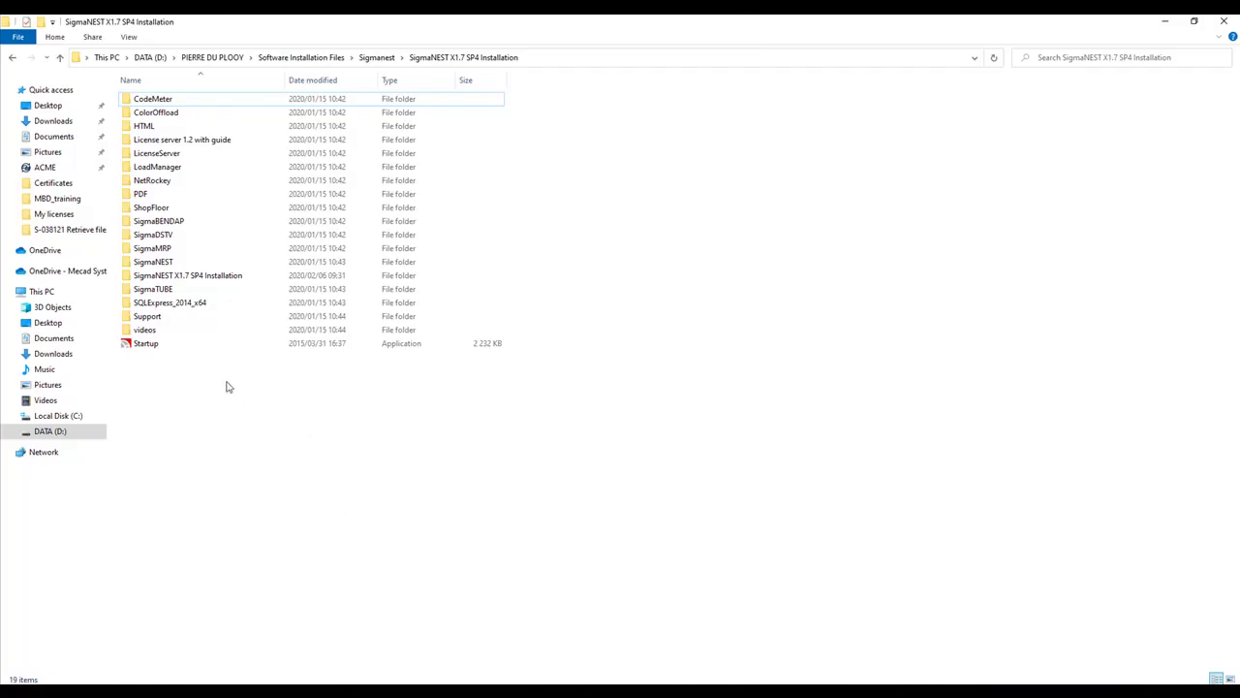
# Run the SigmanestX1.7 installer from the SigmaNEST > SigmaNEST folder as administrator
pyautogui.doubleClick(161, 261)
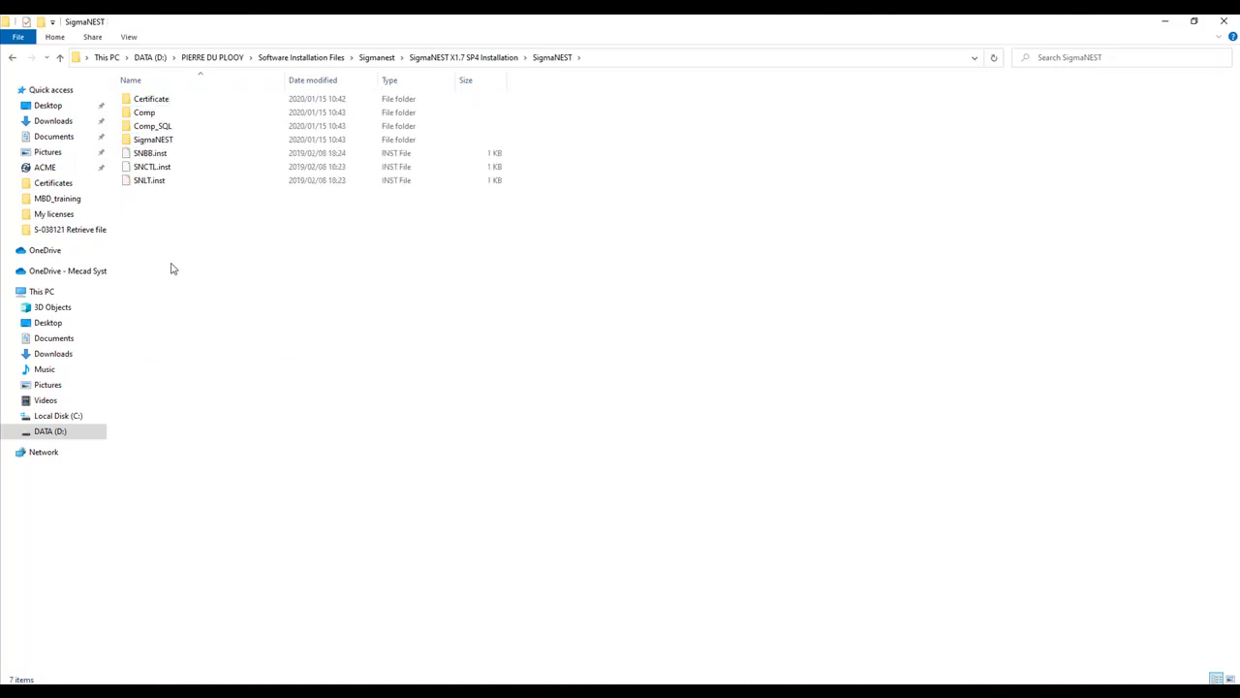
pyautogui.doubleClick(160, 143)
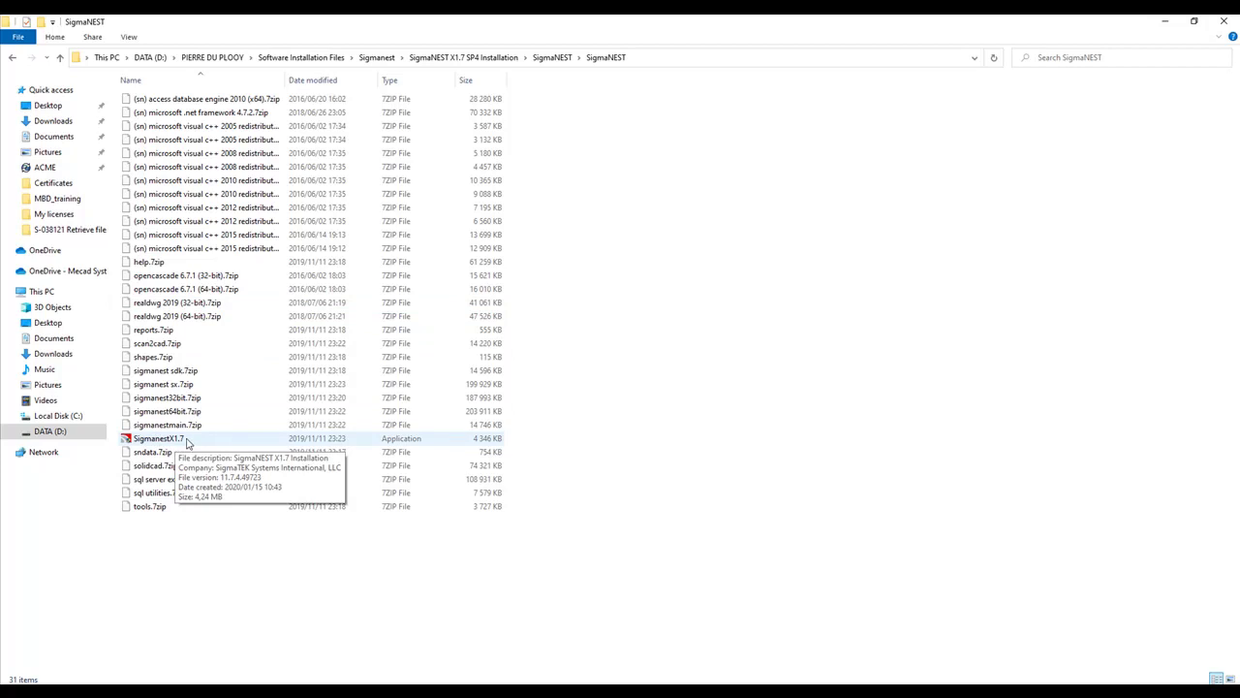
pyautogui.rightClick(179, 443)
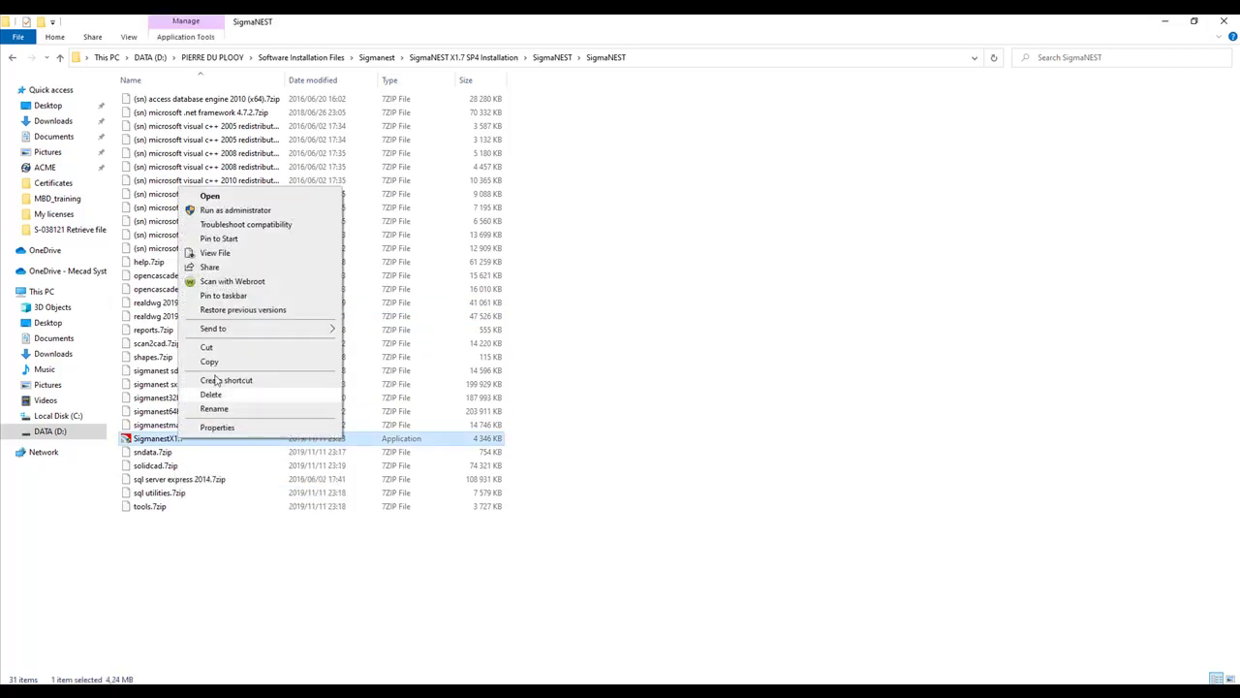
pyautogui.click(228, 213)
# Allow the UAC prompt, keep English as the language, and accept the license terms
pyautogui.click(548, 467)
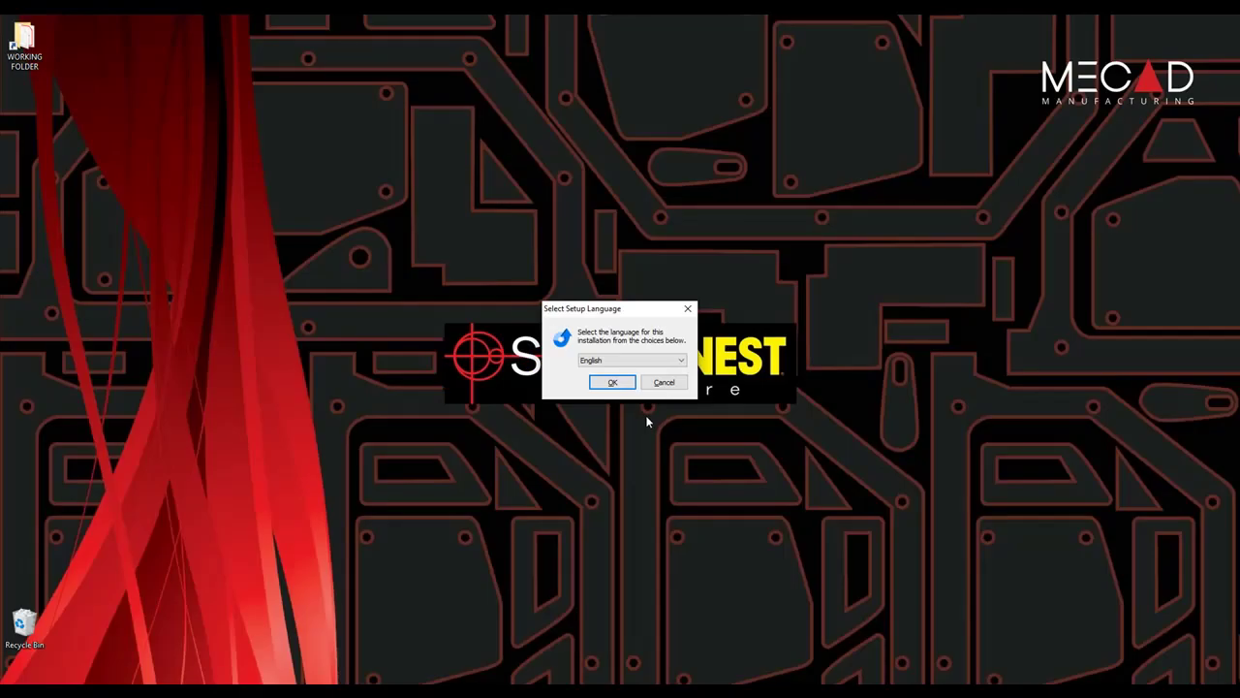
pyautogui.click(629, 385)
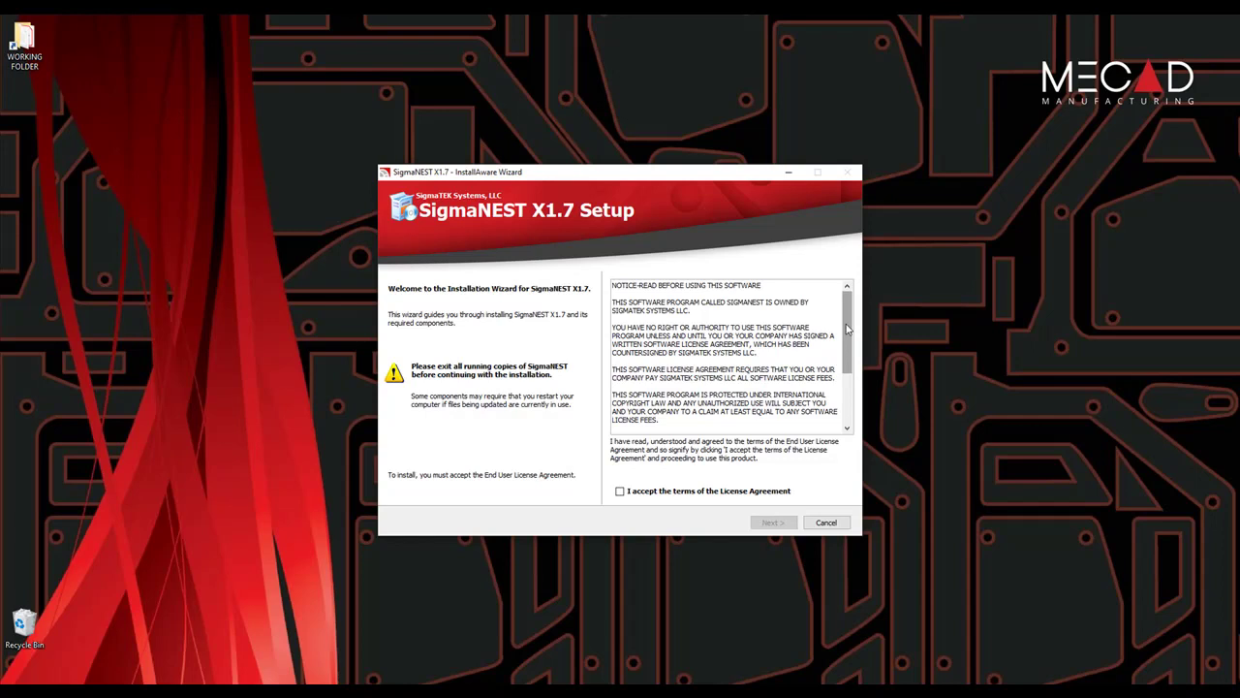
pyautogui.click(620, 492)
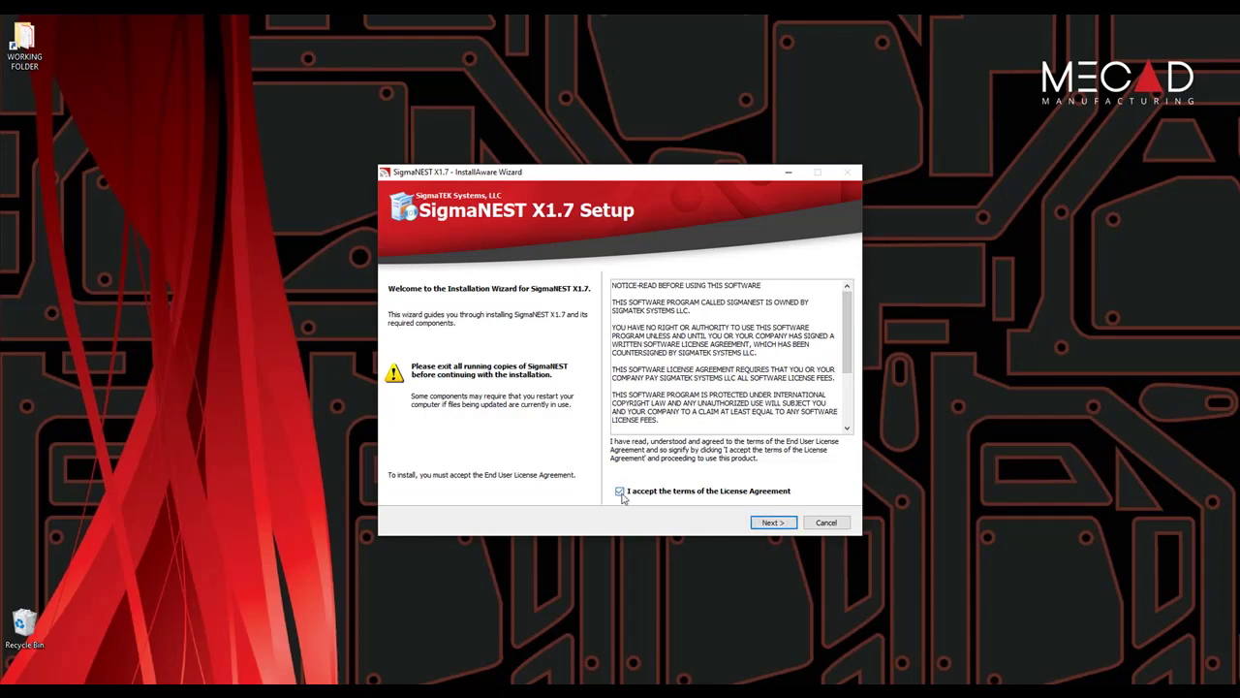
pyautogui.click(765, 524)
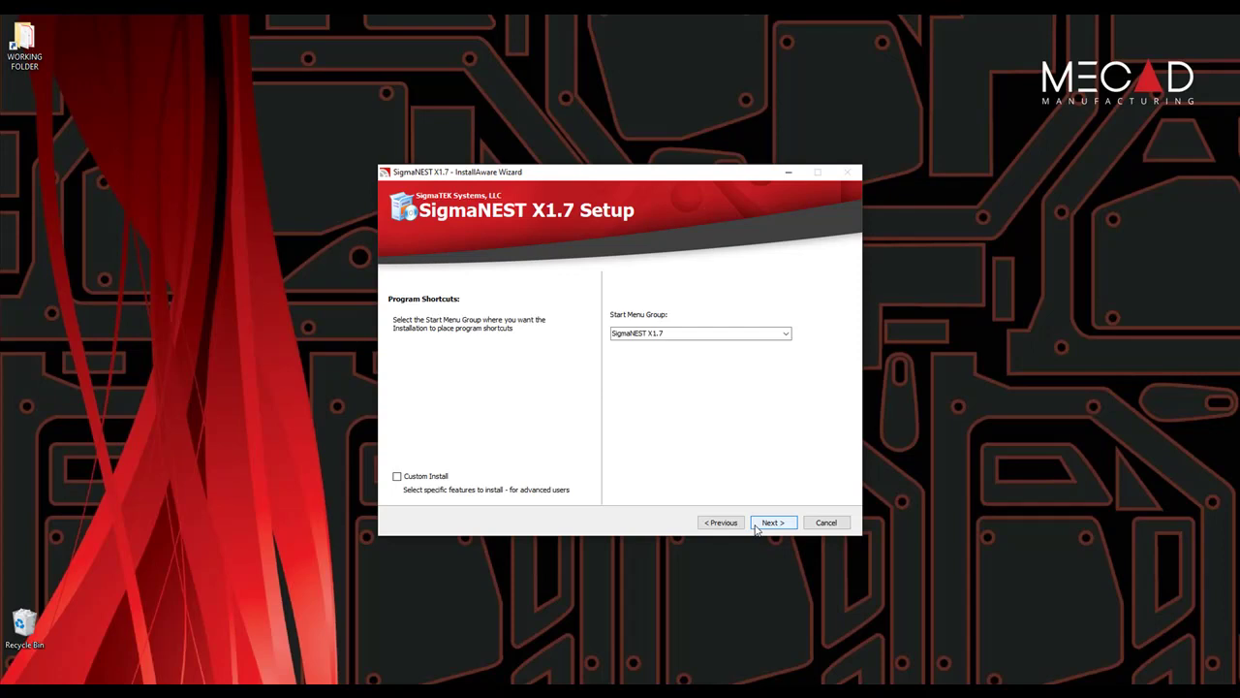
# Keep the default shortcut group and confirm the 64-bit installation warning
pyautogui.click(757, 528)
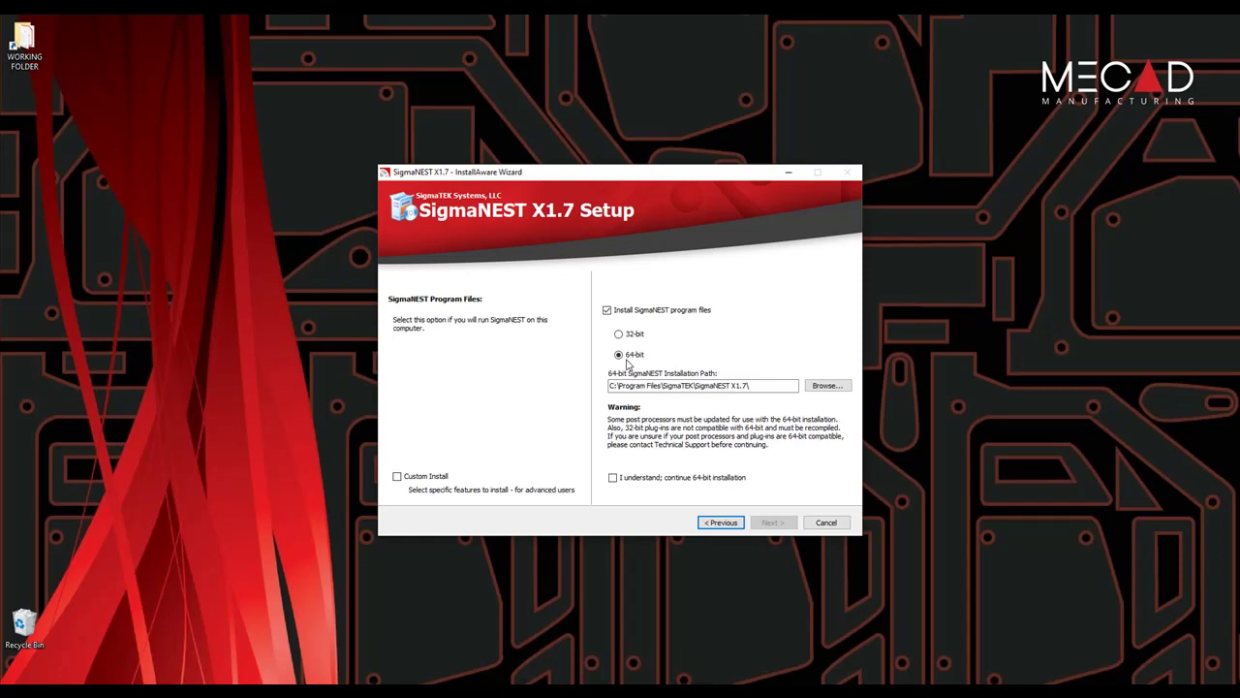
pyautogui.click(612, 478)
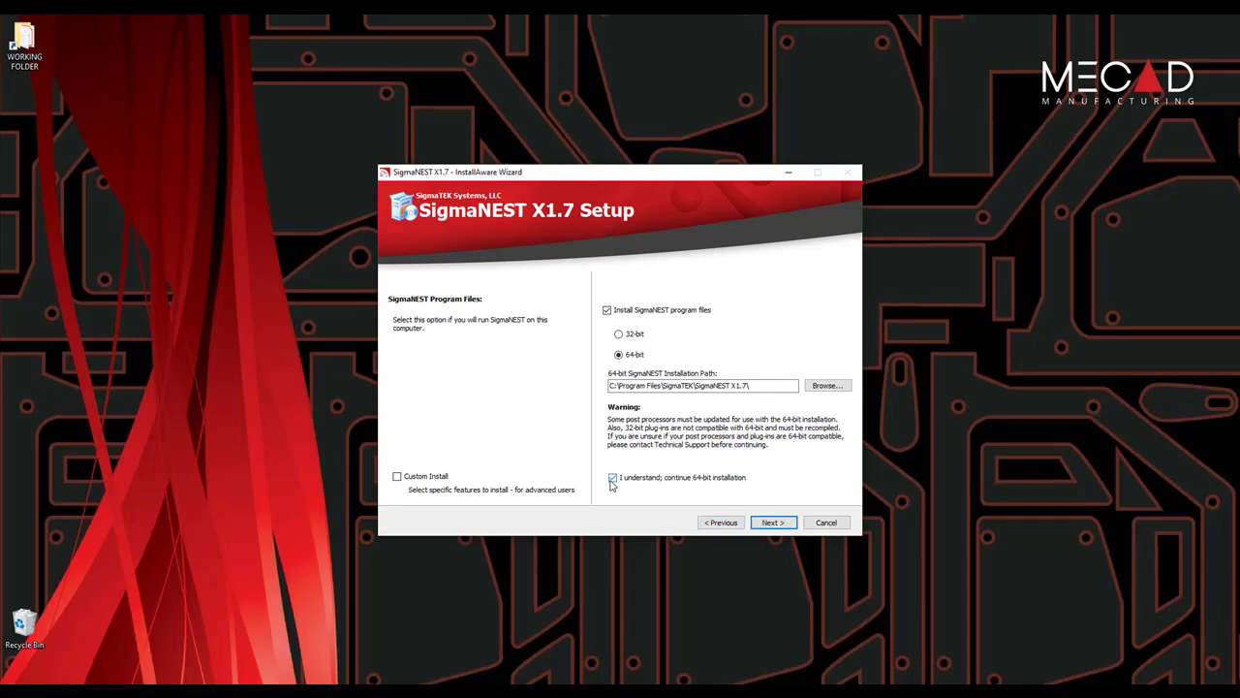
pyautogui.click(766, 524)
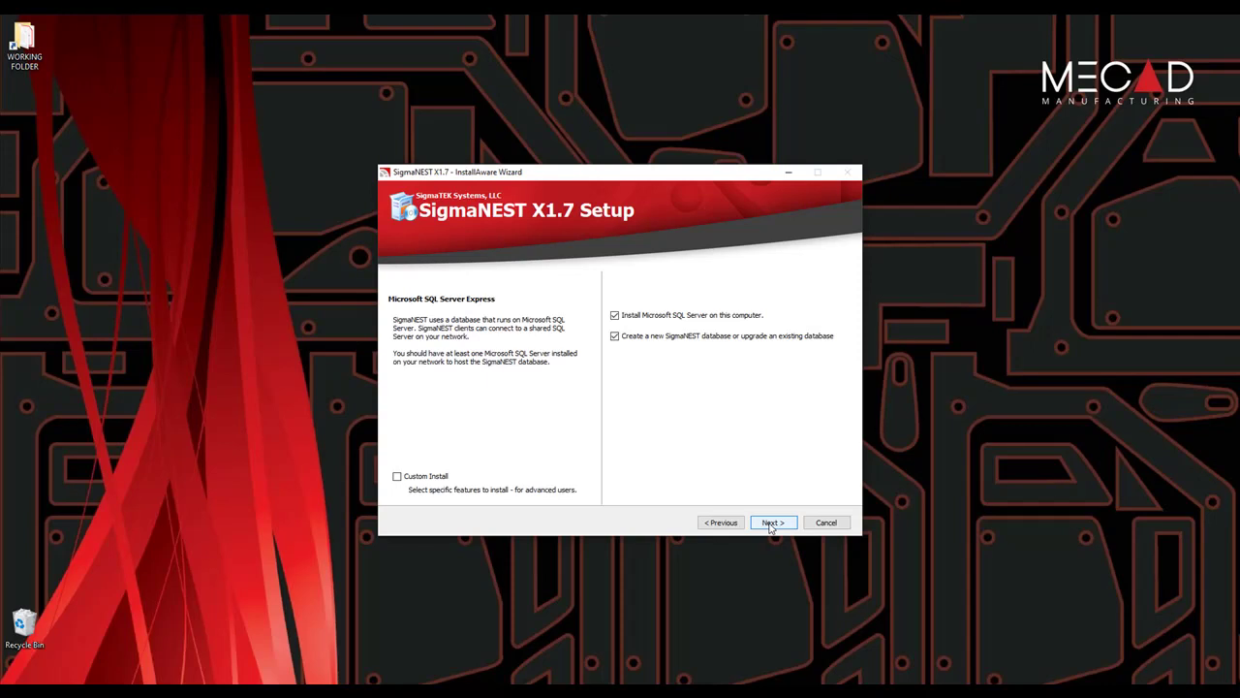
# Keep SQL Server Express with database creation and change the data path to D:\SNDATA\
pyautogui.click(772, 523)
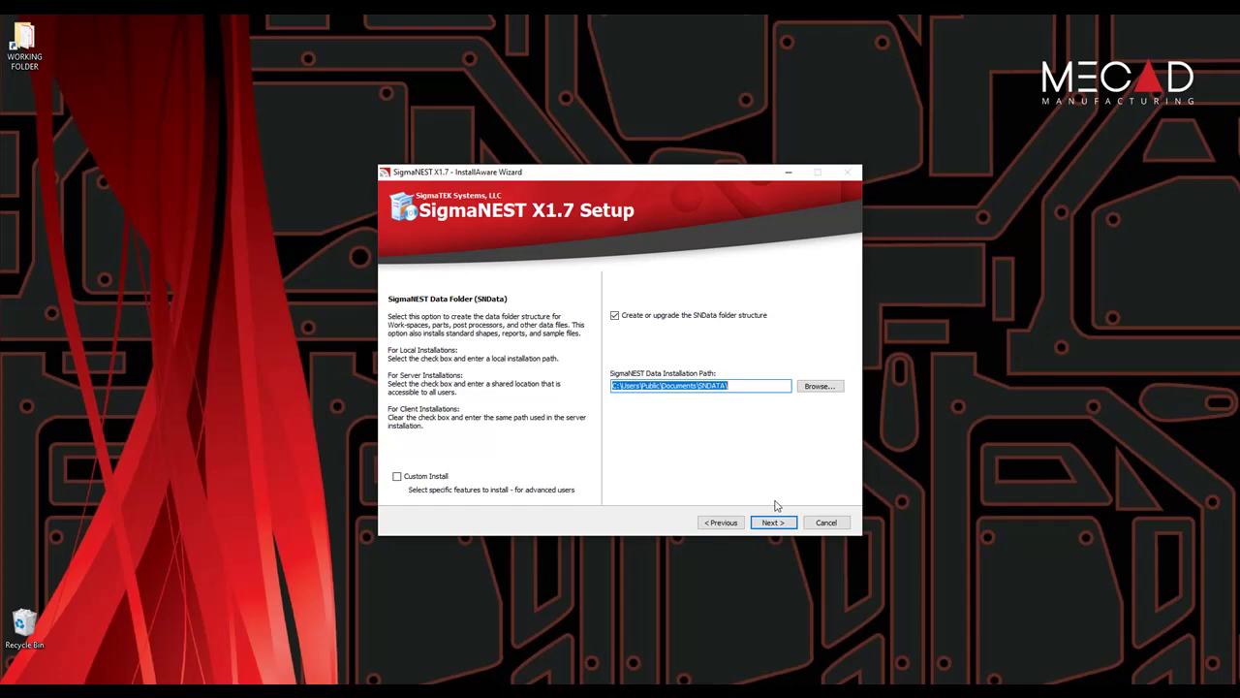
pyautogui.click(768, 388)
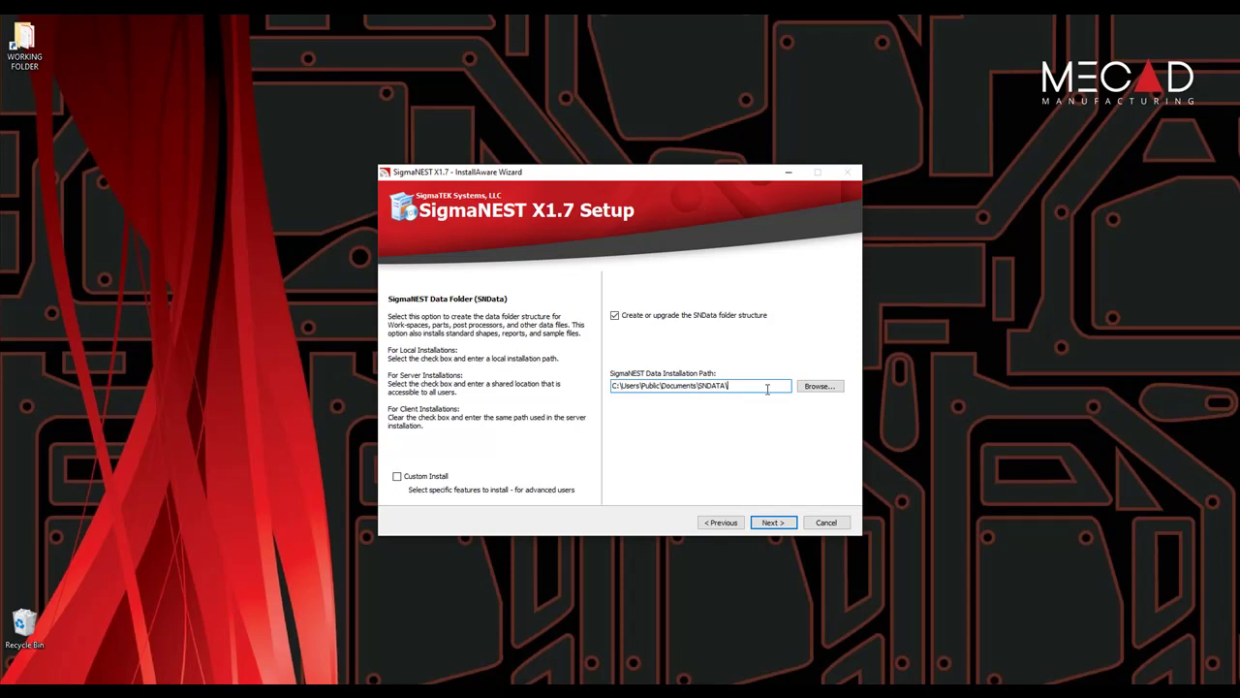
pyautogui.moveTo(697, 387); pyautogui.dragTo(619, 390)
pyautogui.press('Delete')
pyautogui.press('BackSpace')
pyautogui.press('BackSpace')
pyautogui.write('D:')
pyautogui.press('Tab')
pyautogui.click(772, 523)
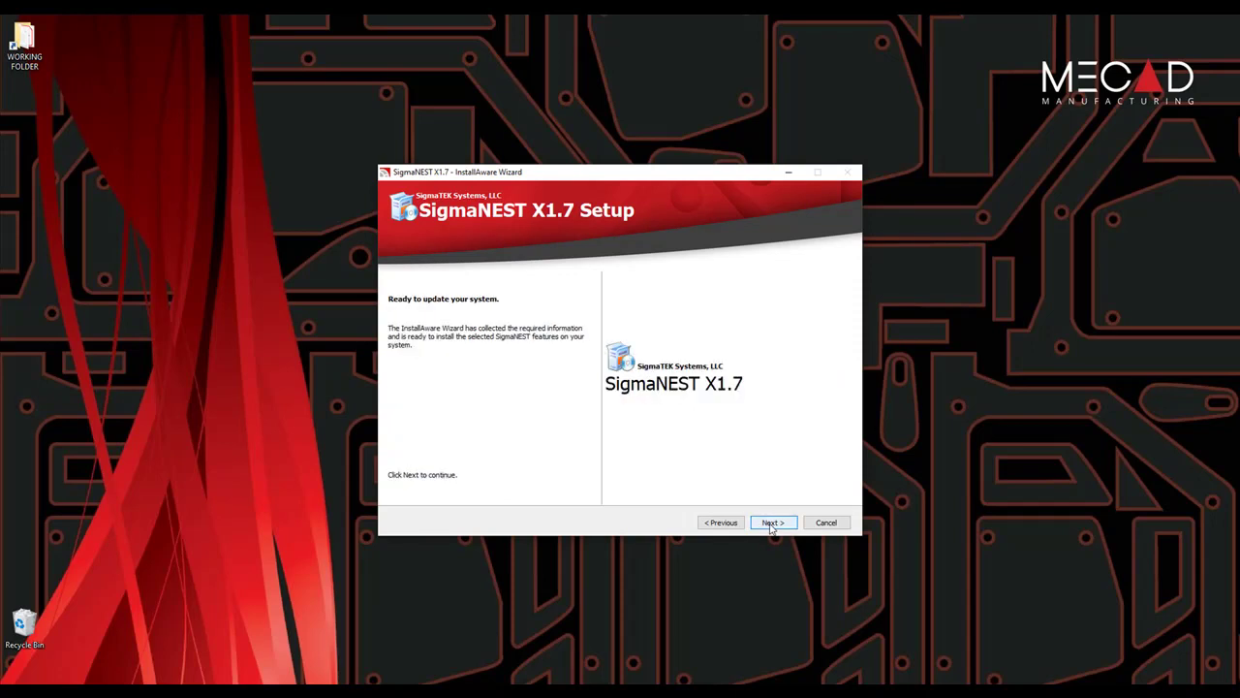
# Proceed from the ready page and install the listed prerequisite components
pyautogui.click(769, 524)
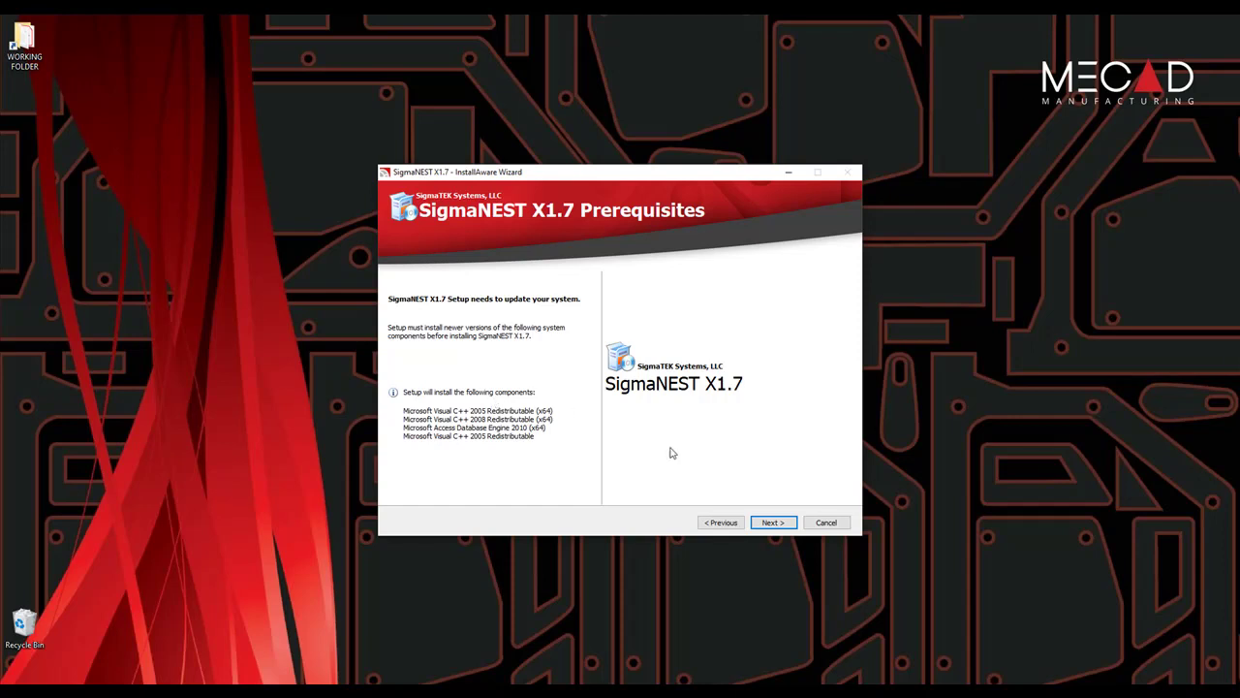
pyautogui.click(765, 523)
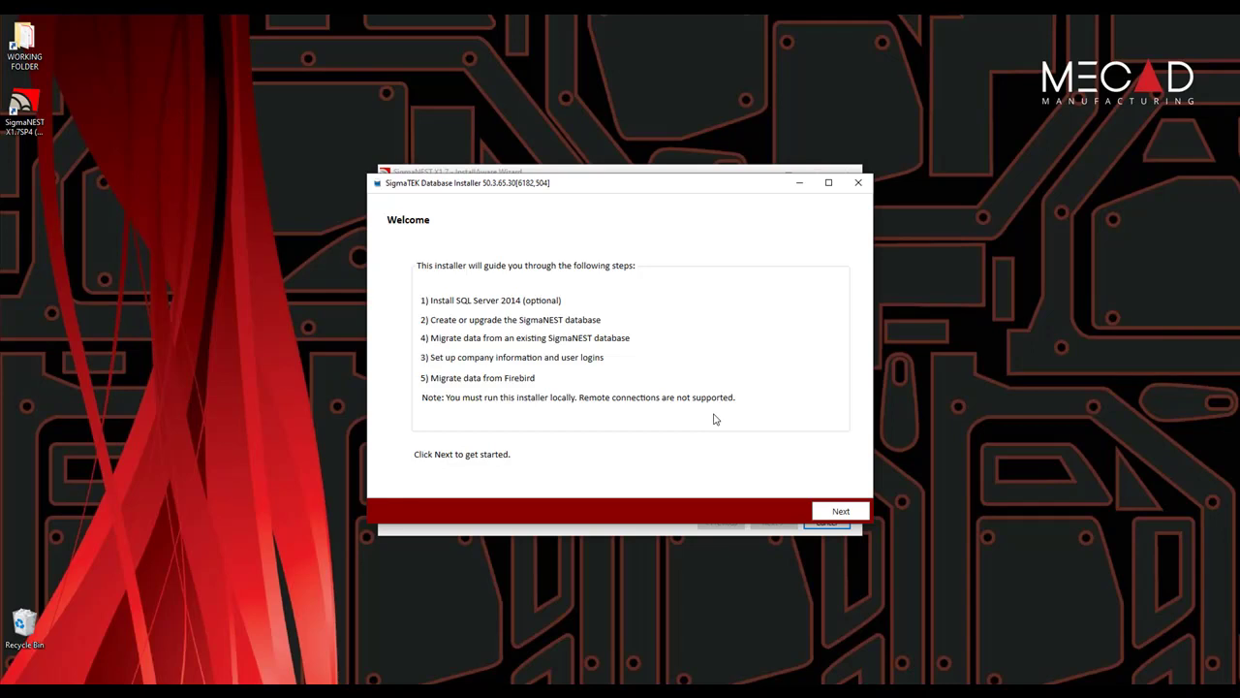
# Choose the SIGMANEST SQL Server instance and Metric units for the new database
pyautogui.click(840, 510)
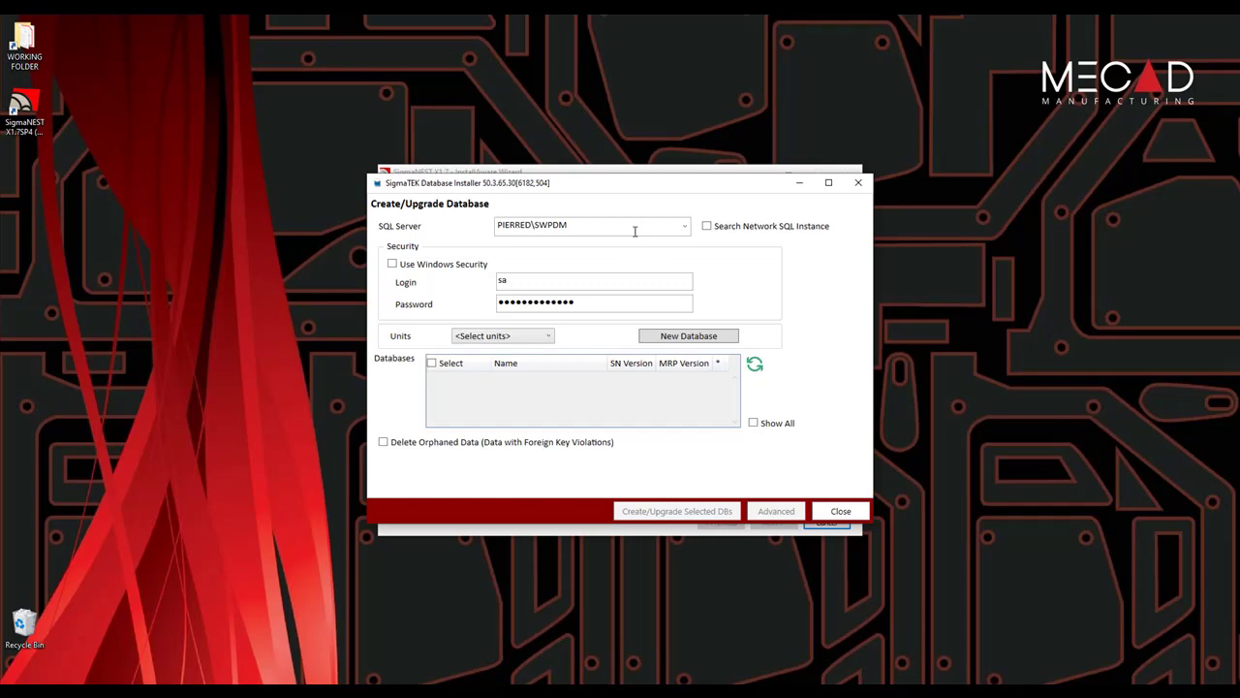
pyautogui.click(684, 227)
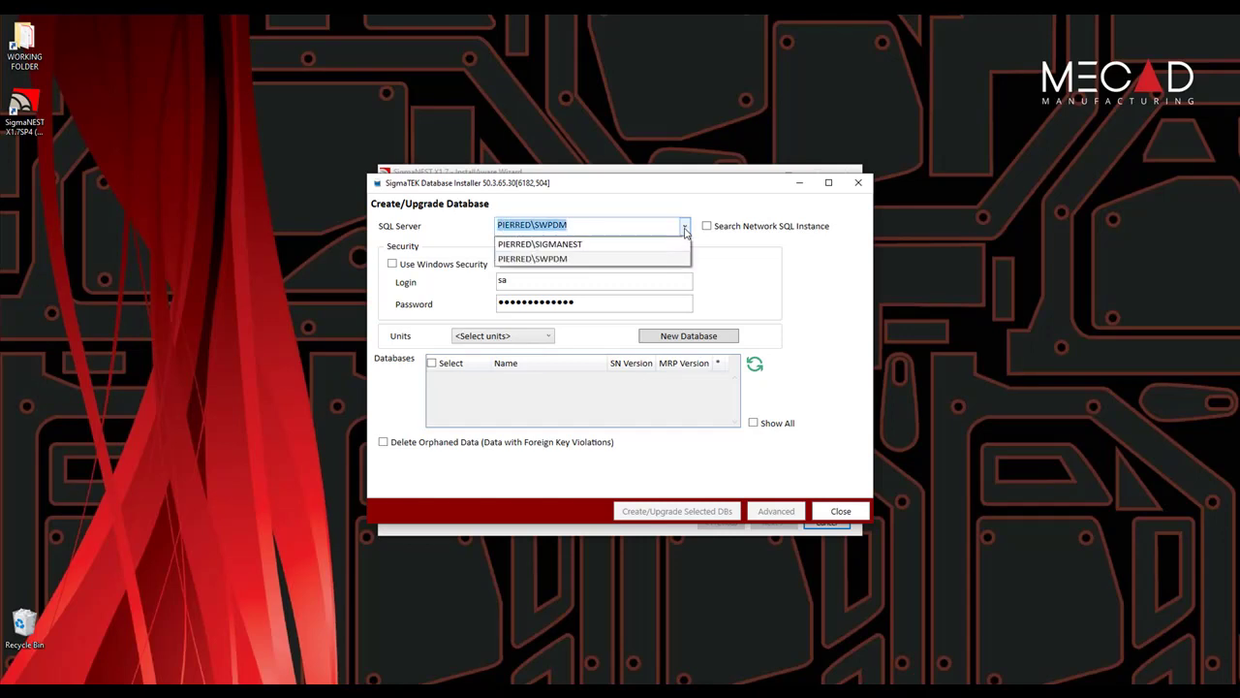
pyautogui.click(593, 245)
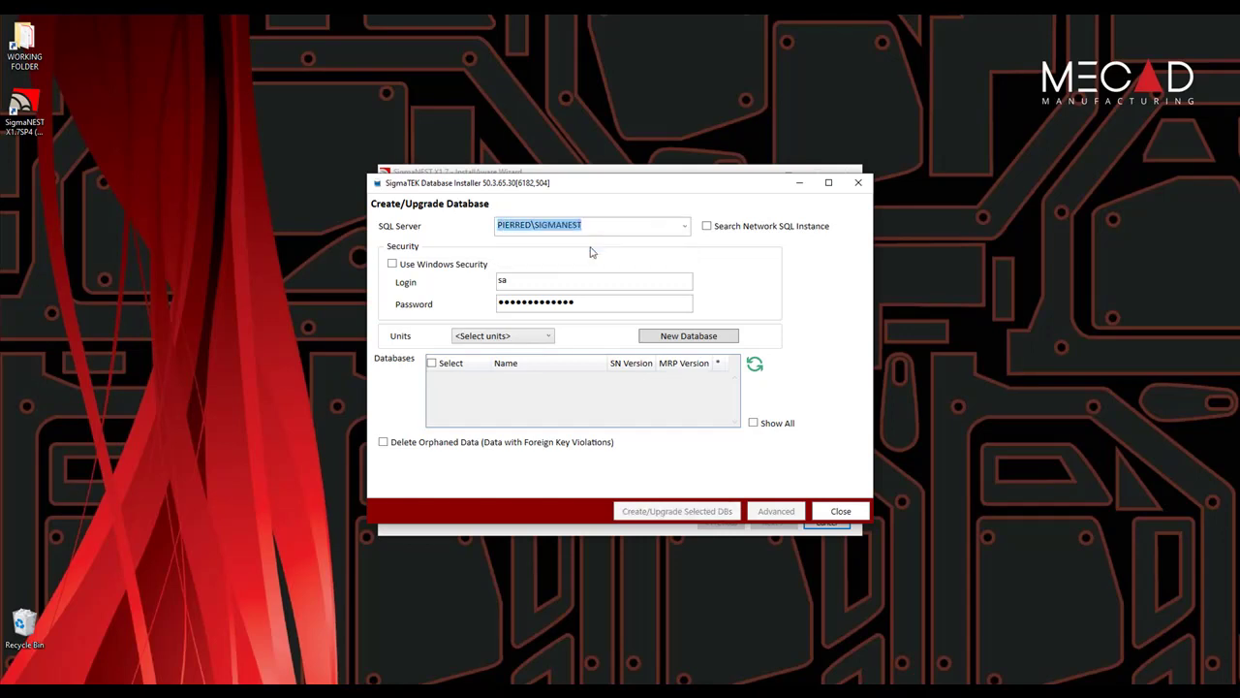
pyautogui.click(598, 229)
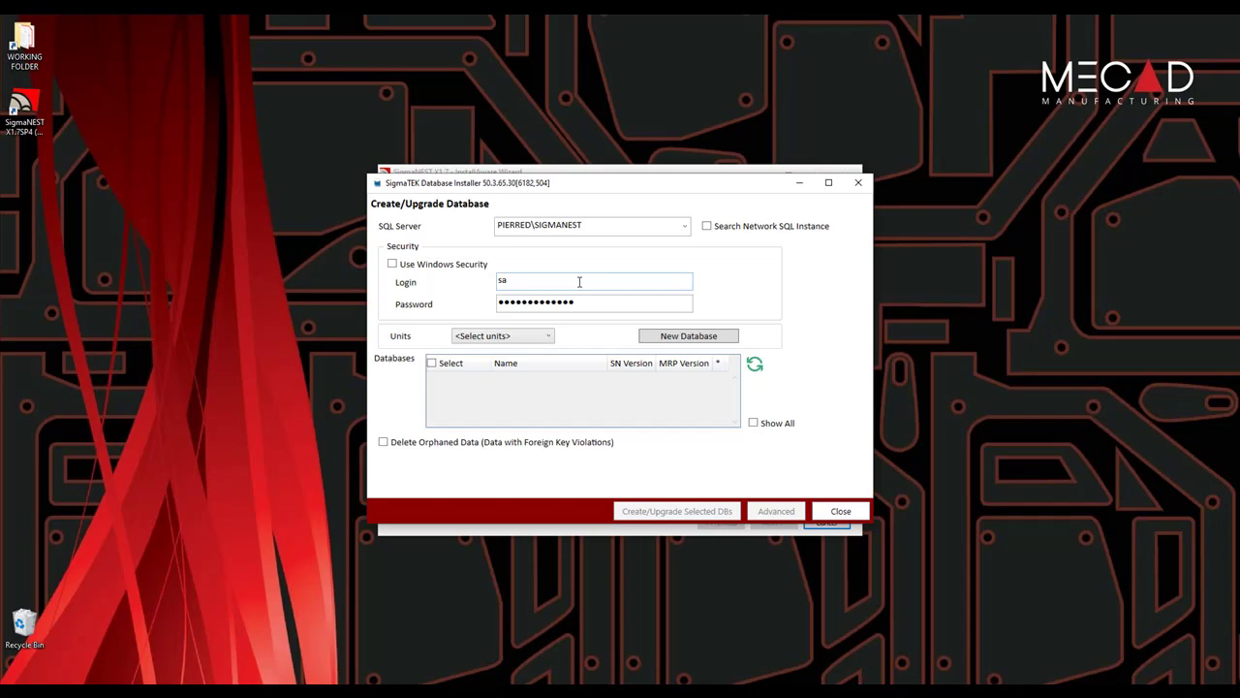
pyautogui.click(548, 339)
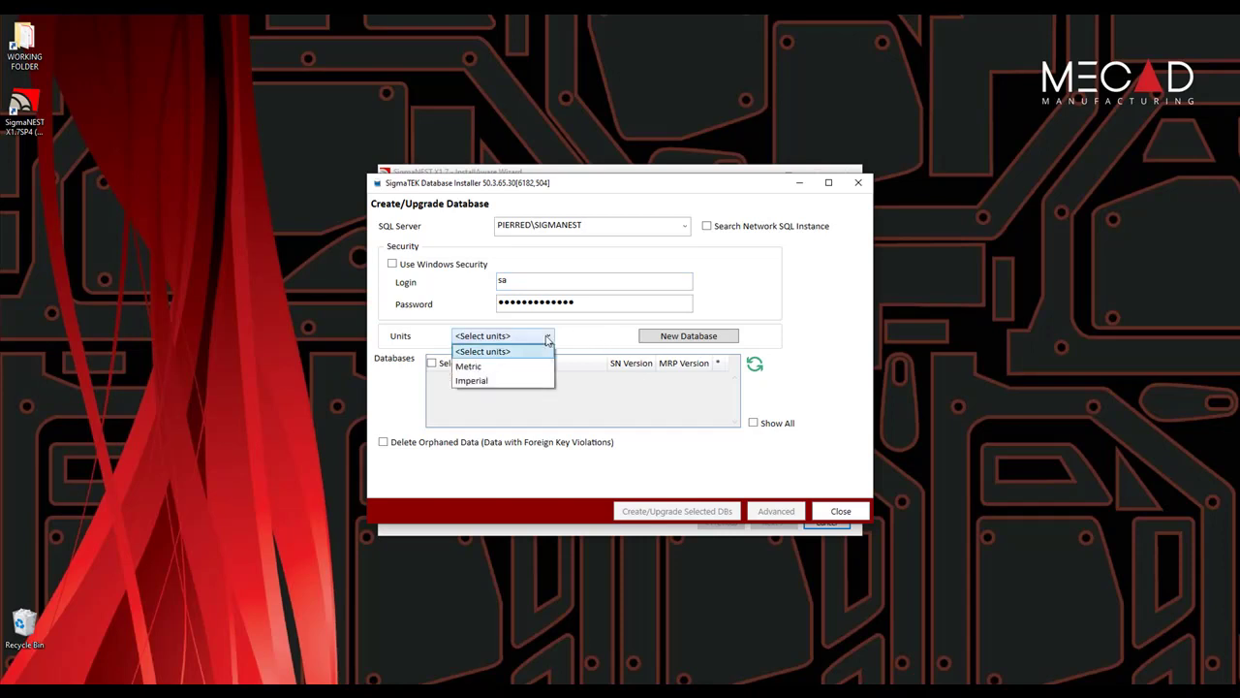
pyautogui.click(495, 369)
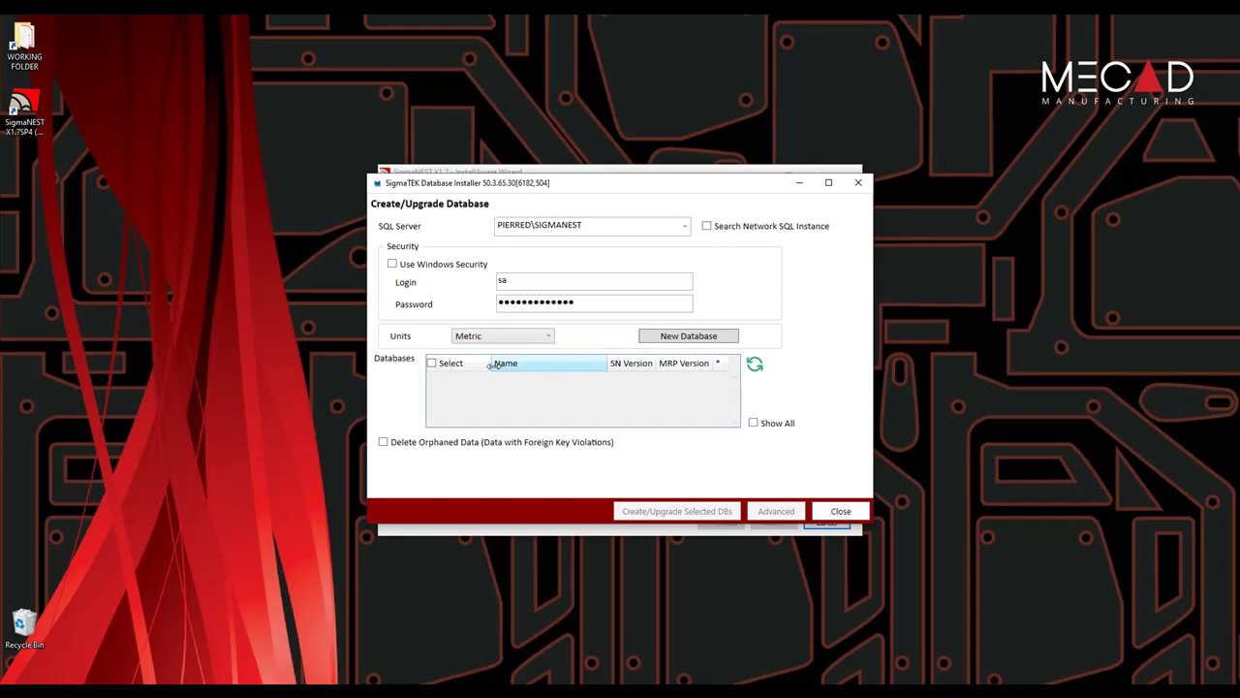
# Create a new database named SNDBase on the server and close the database installer
pyautogui.click(654, 336)
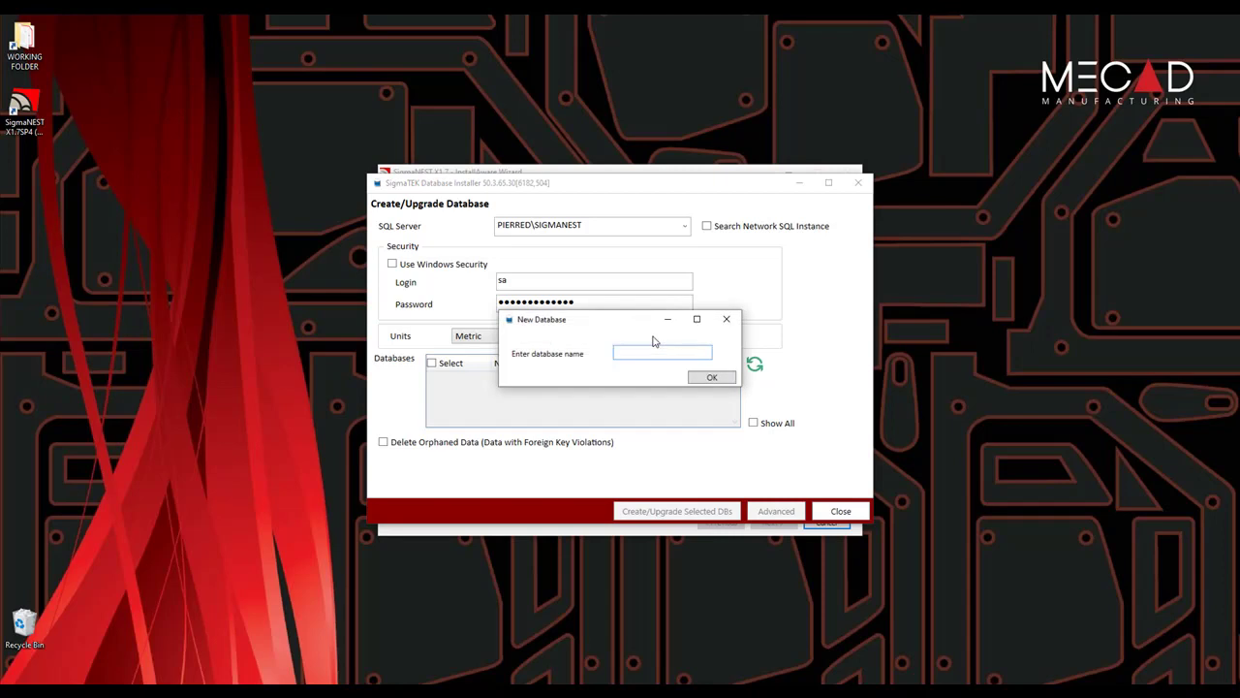
pyautogui.write('SNDB')
pyautogui.write('ase')
pyautogui.click(704, 379)
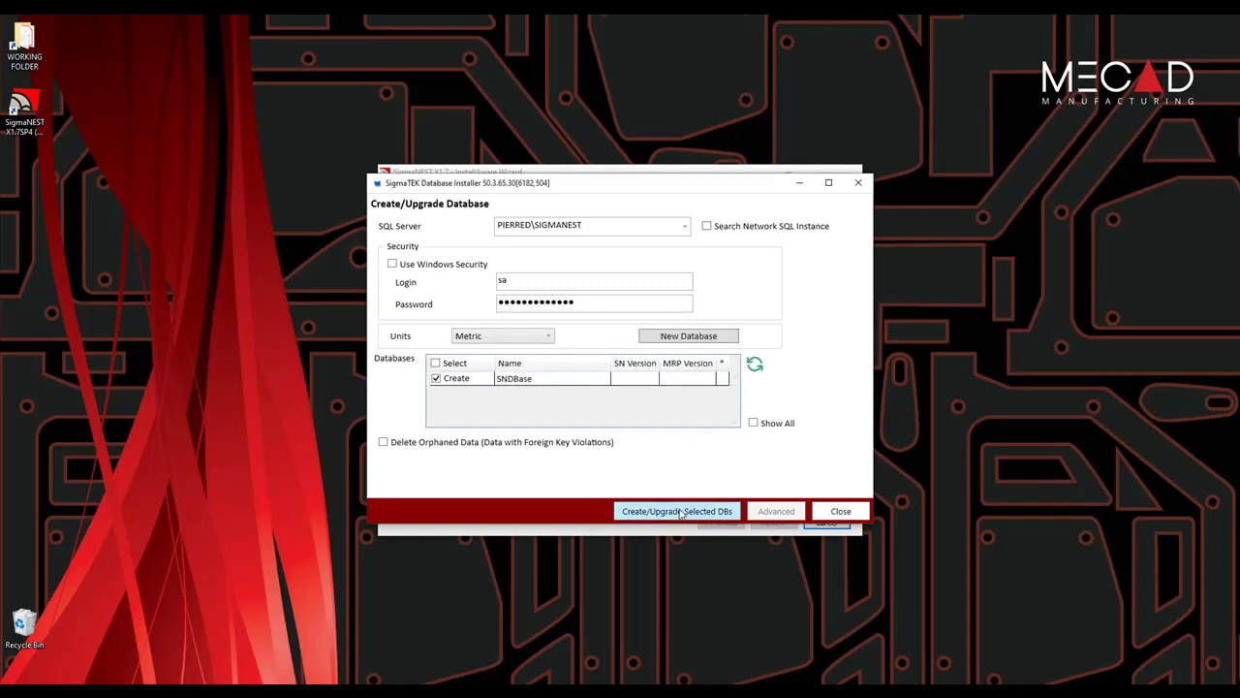
pyautogui.click(680, 511)
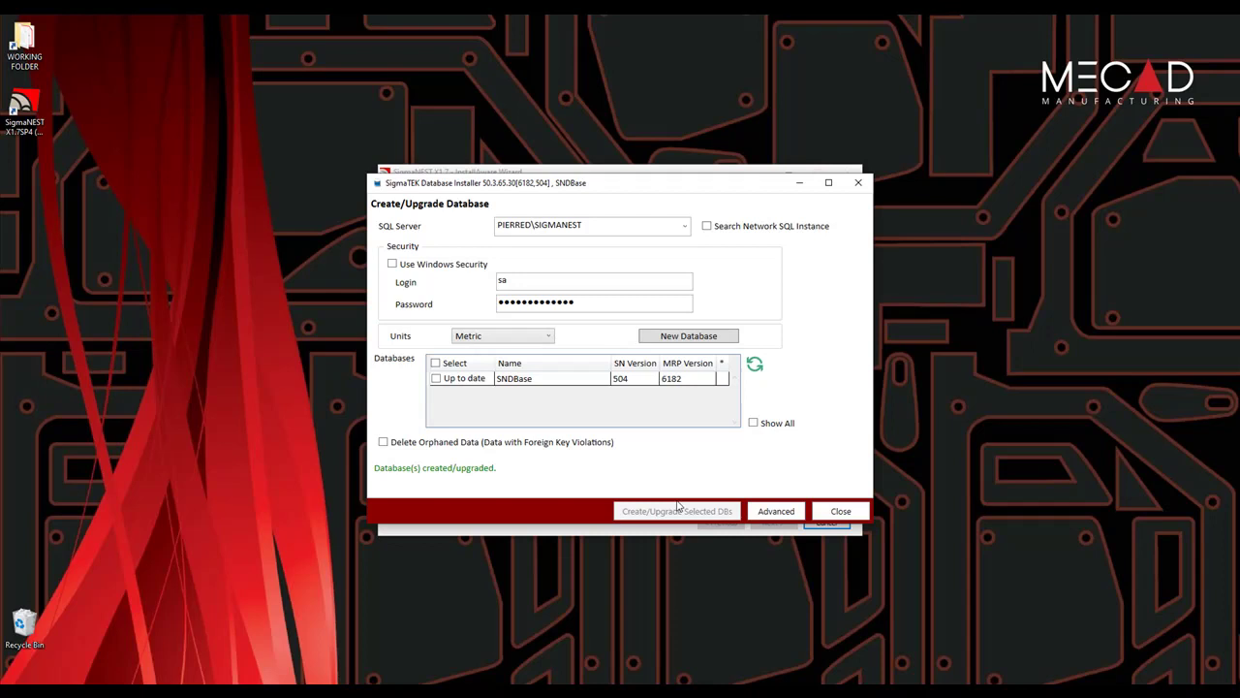
pyautogui.click(839, 513)
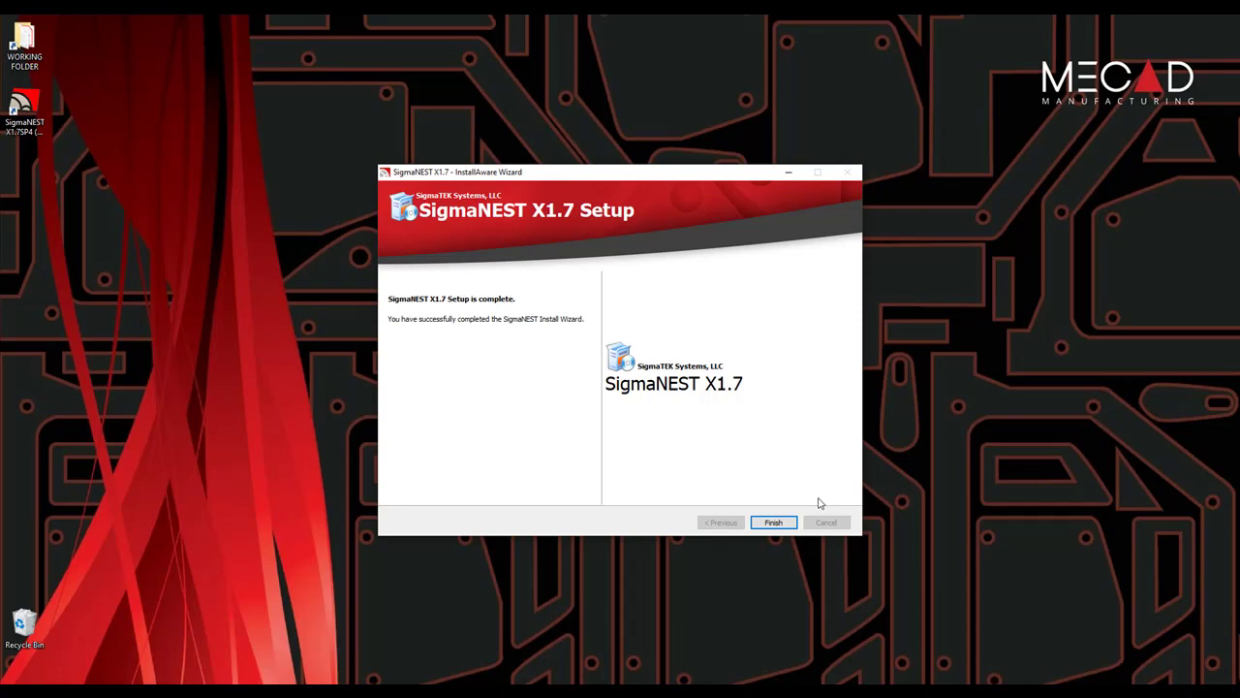
# Finish the SigmaNEST X1.7 setup on its installation-complete page
pyautogui.click(778, 523)
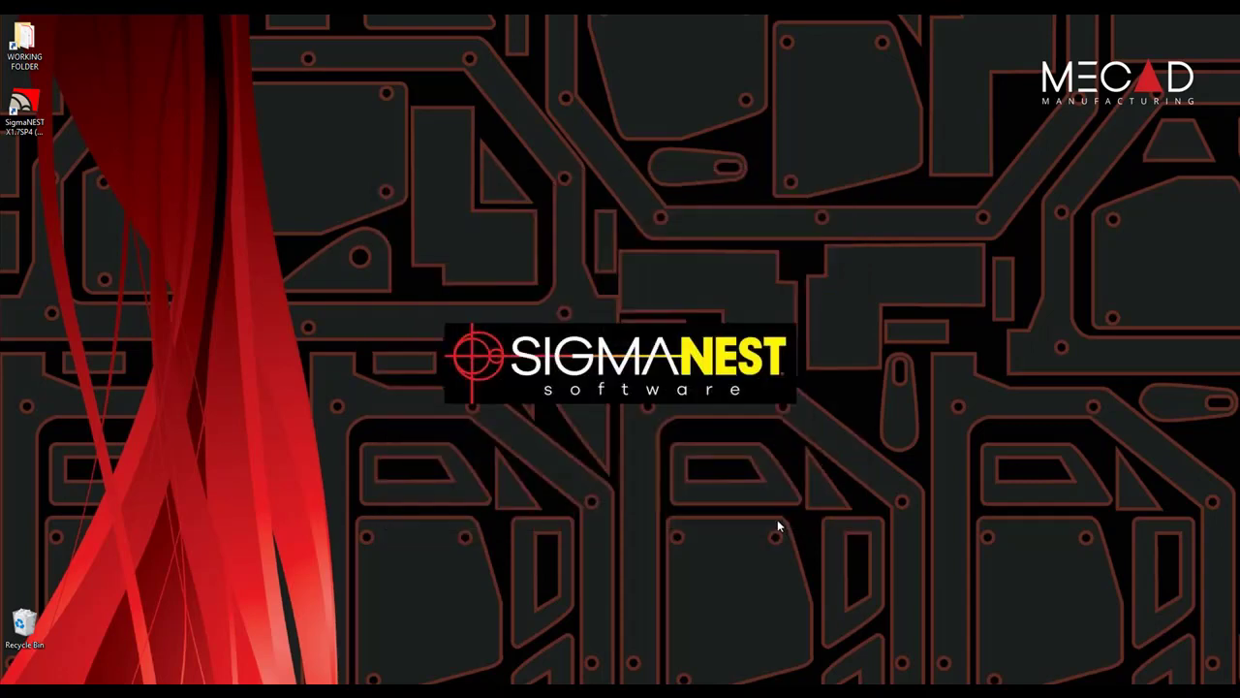